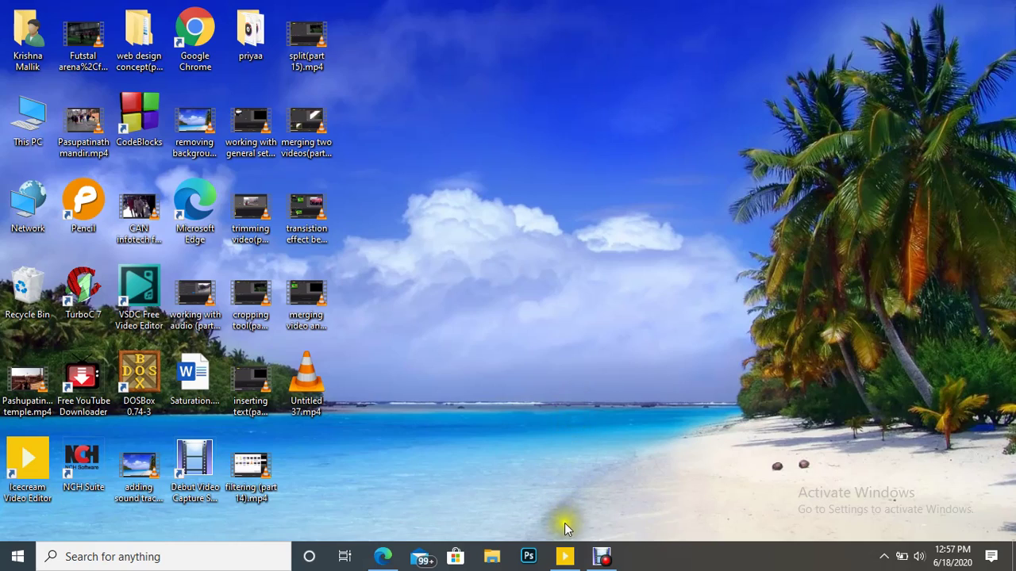
Switch to Icecream Video Editor and create a new project.
left_click(565, 557)
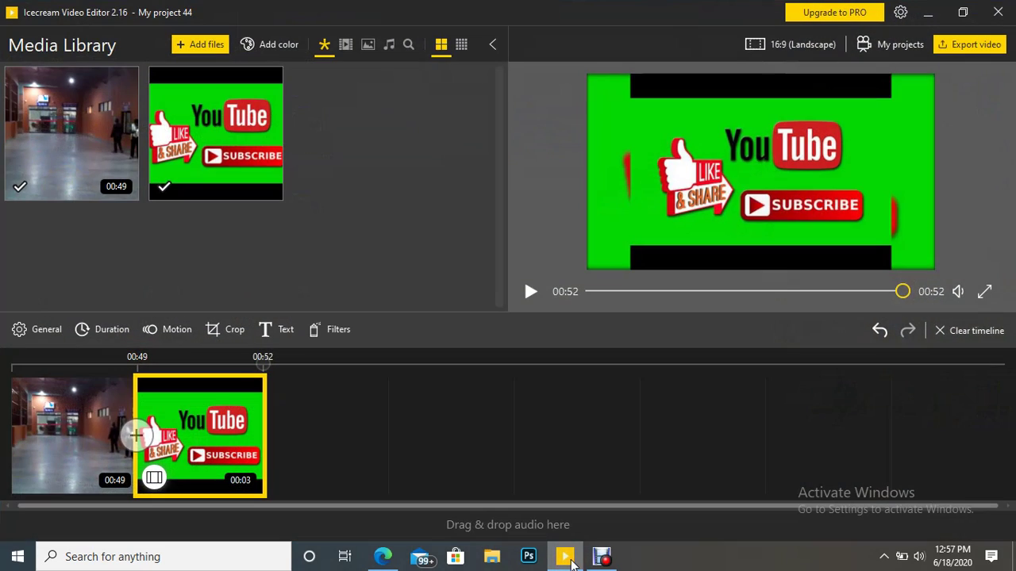
left_click(893, 46)
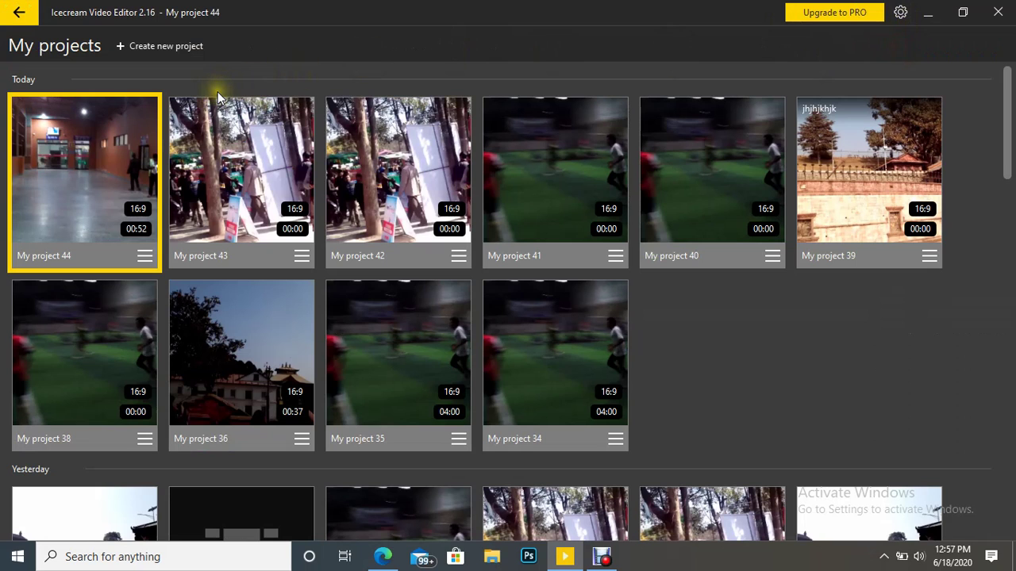
left_click(166, 44)
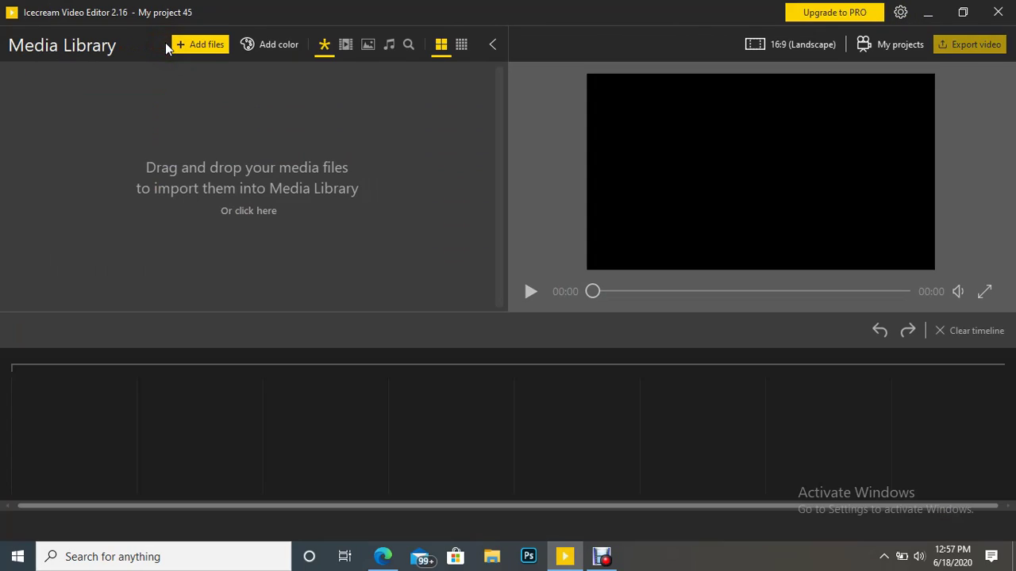
Import the Tribhuvan airport video and Pure_Magic.mp3 from the Desktop priyaa folder into the media library.
left_click(183, 154)
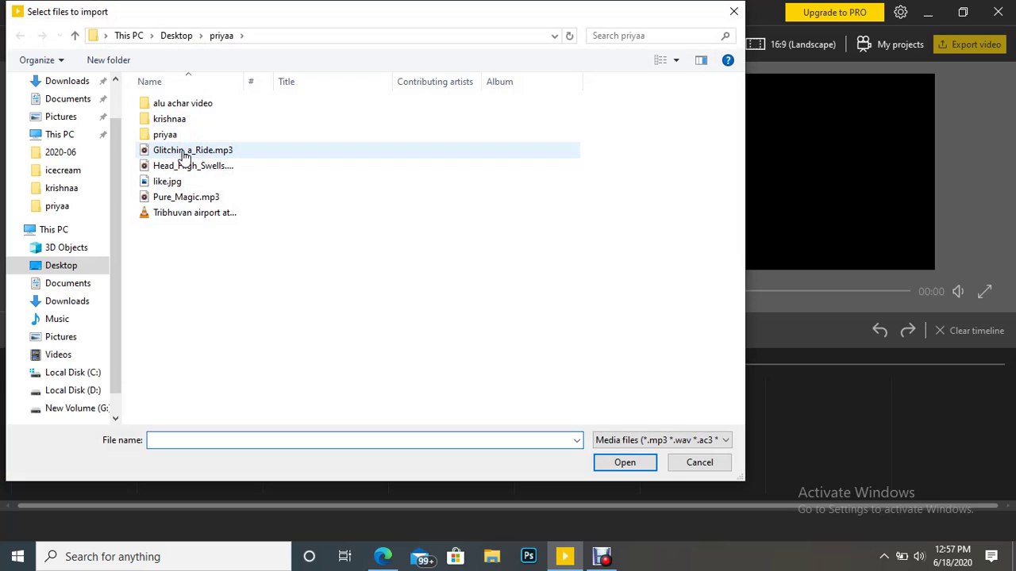
double_click(201, 211)
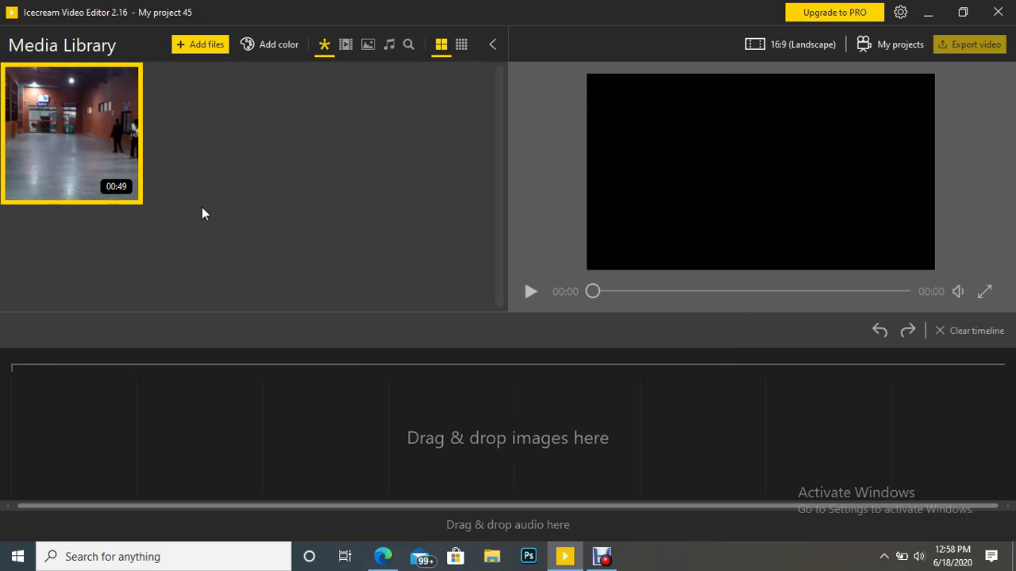
left_click(222, 47)
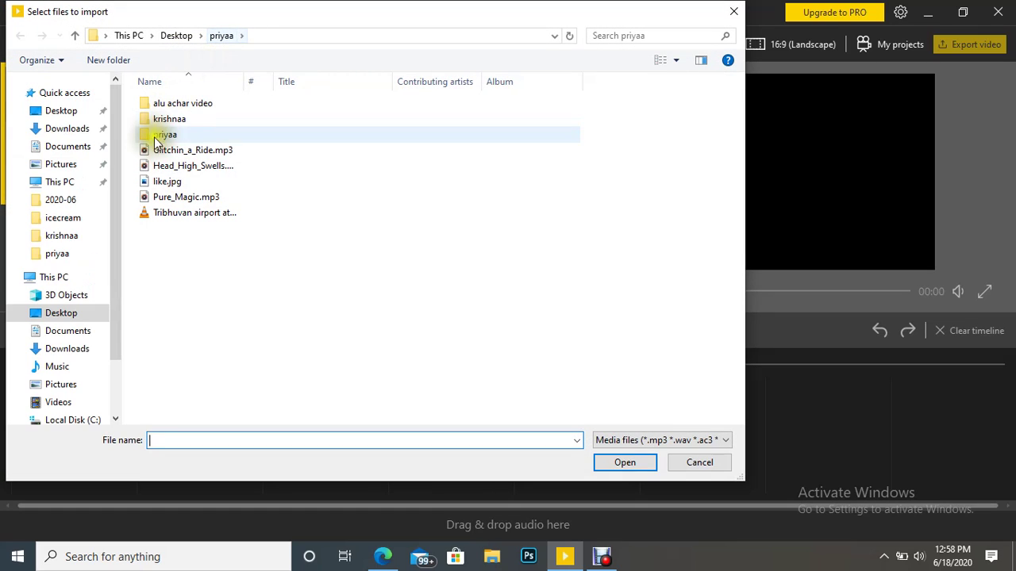
double_click(172, 197)
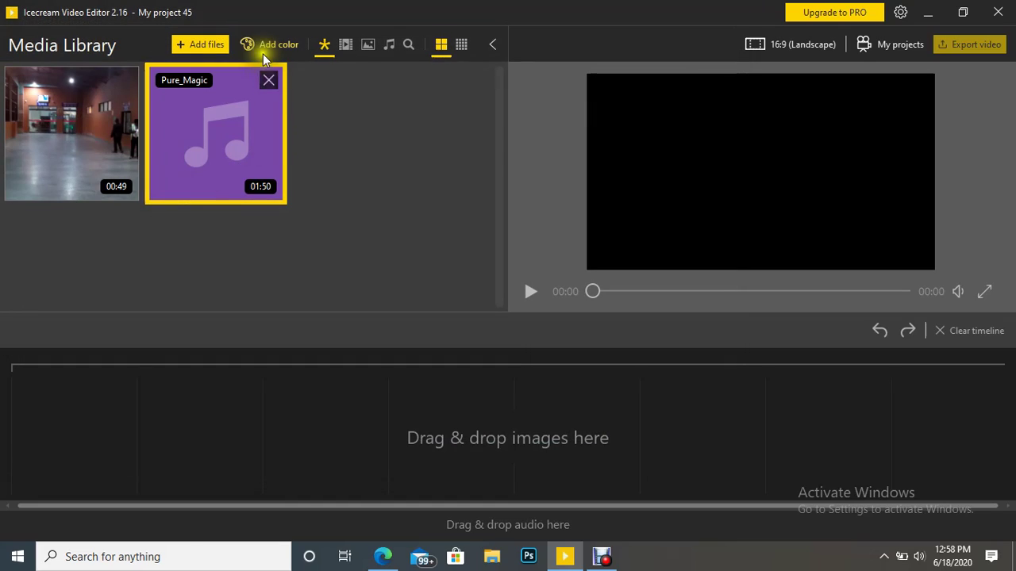
Import the image like.jpg from the priyaa folder into the media library.
left_click(262, 46)
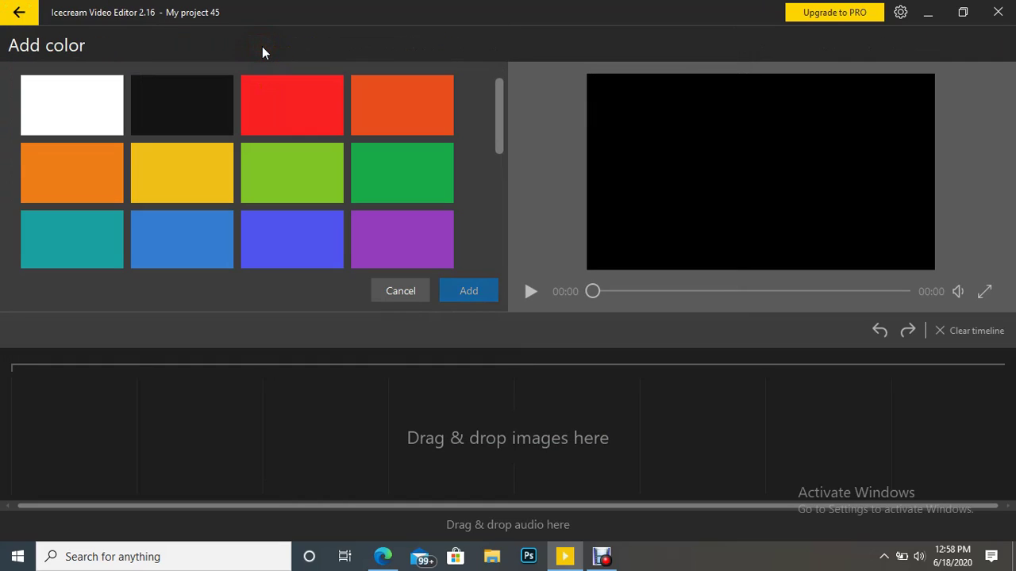
left_click(418, 288)
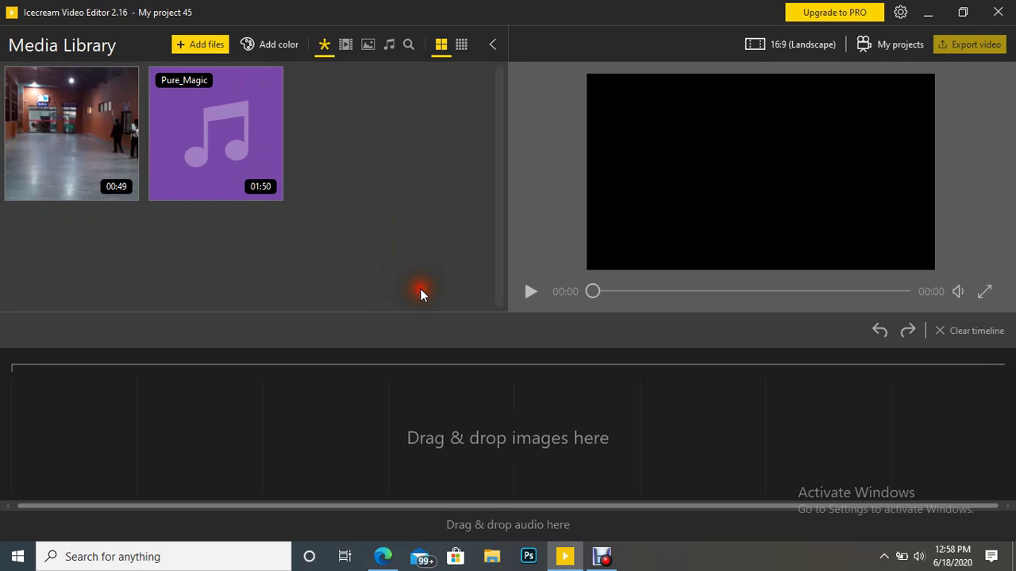
left_click(208, 45)
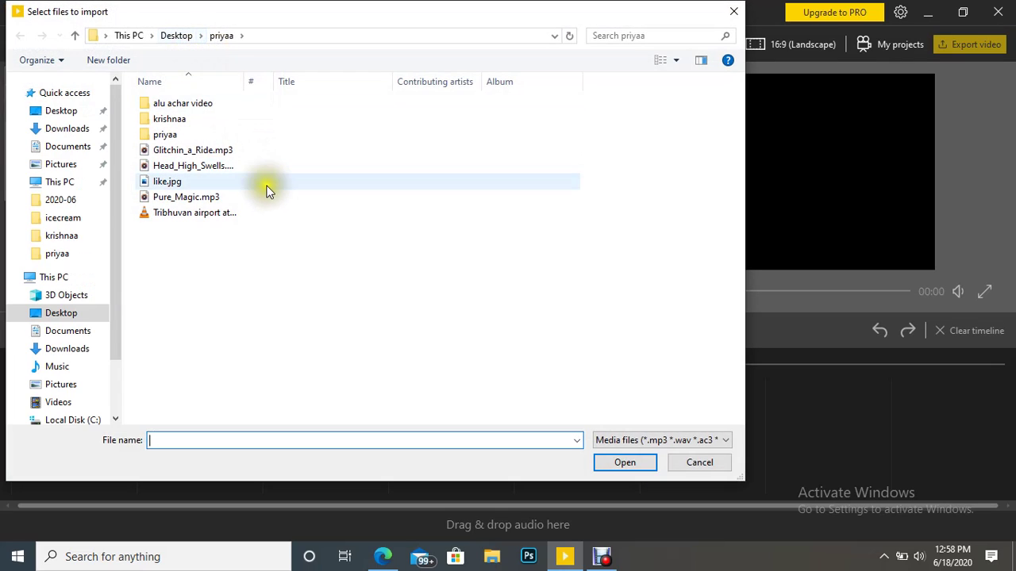
double_click(196, 195)
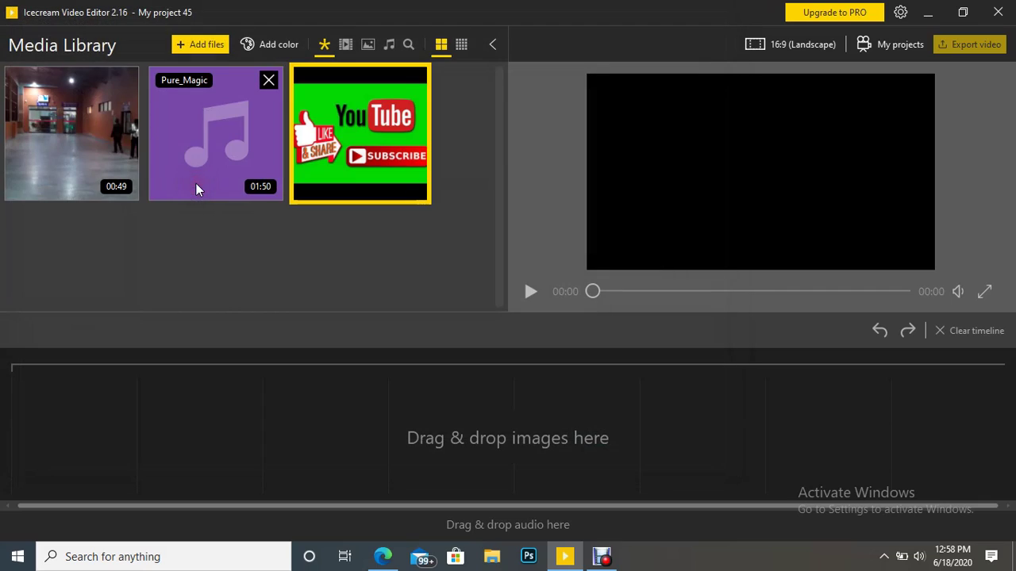
left_click(211, 213)
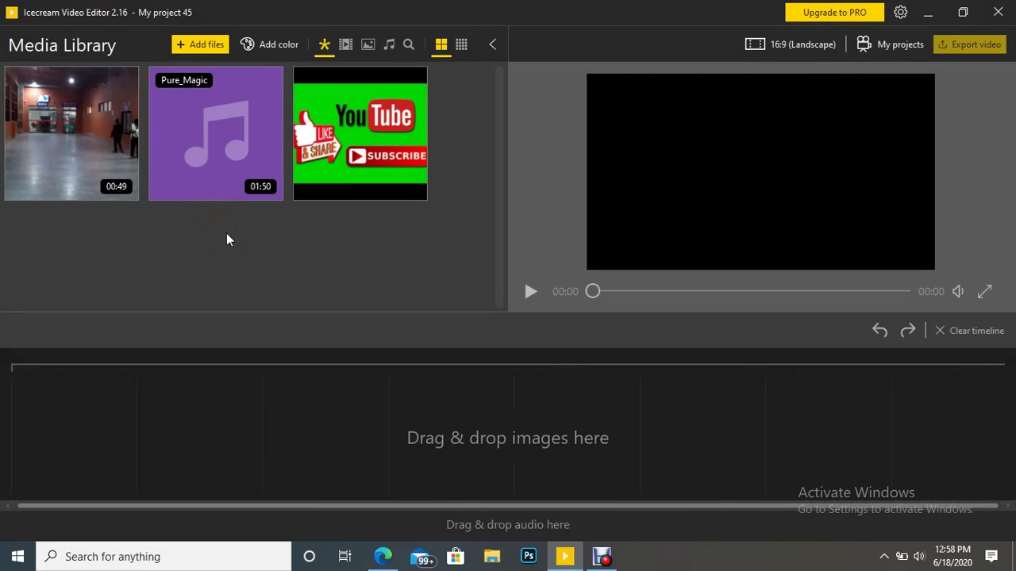
Place the airport video and the YouTube like-and-subscribe image on the timeline together, with the video first.
left_click(241, 285)
key("ctrl+a")
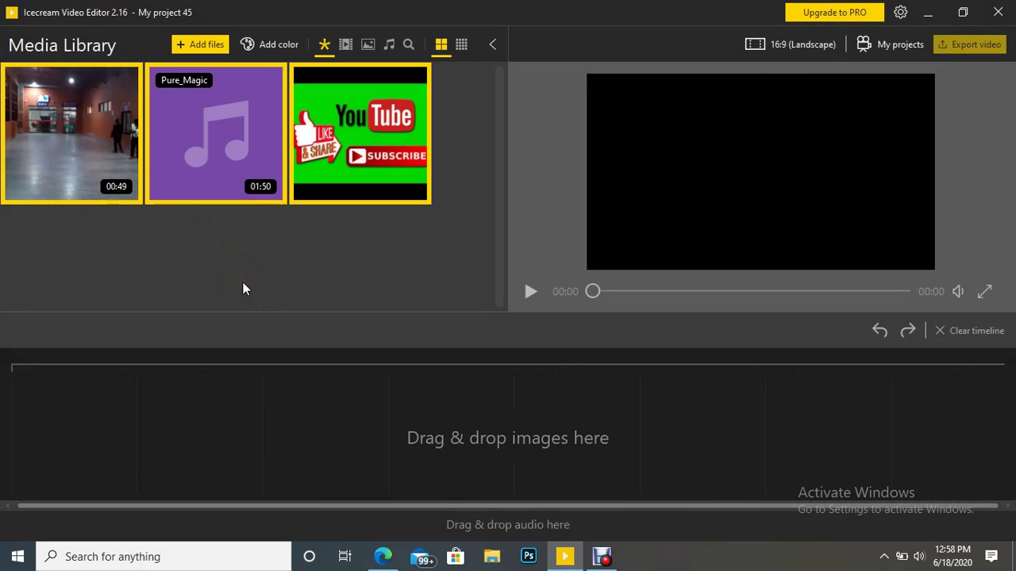
left_click_drag(88, 150, 90, 387)
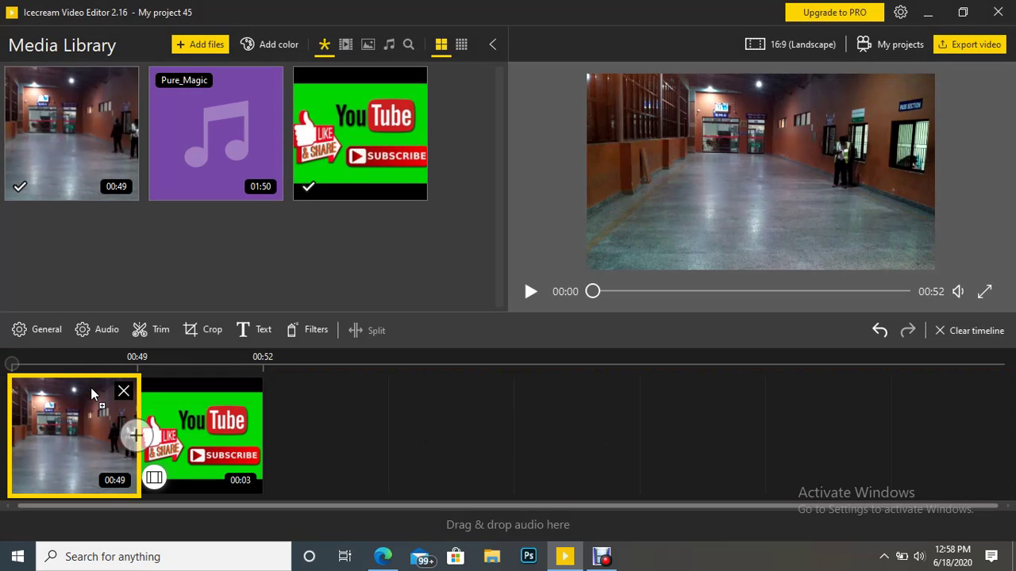
Add Pure_Magic to the timeline's audio track, starting at the beginning of the video.
left_click(248, 150)
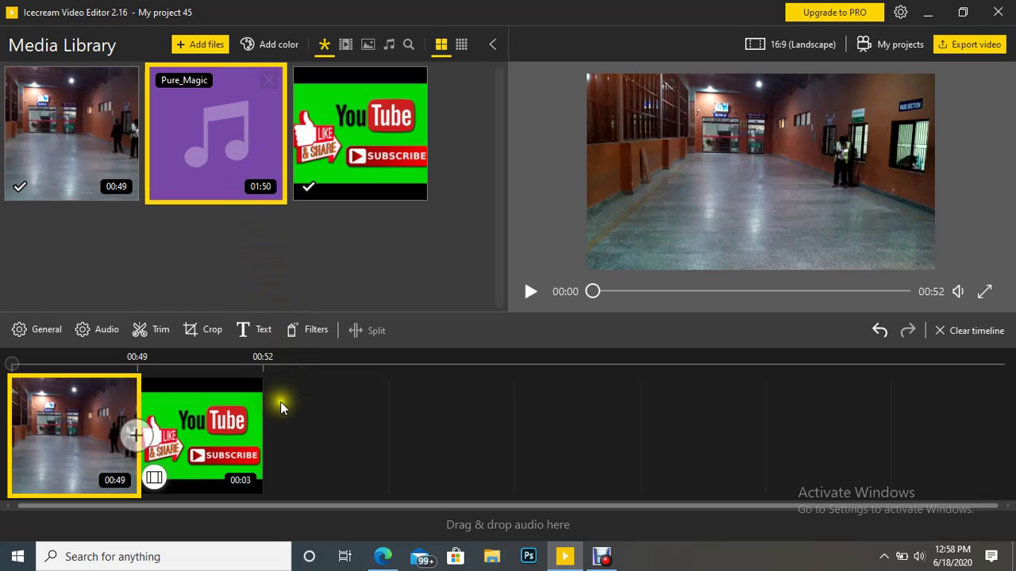
left_click(279, 367)
left_click_drag(222, 167, 84, 519)
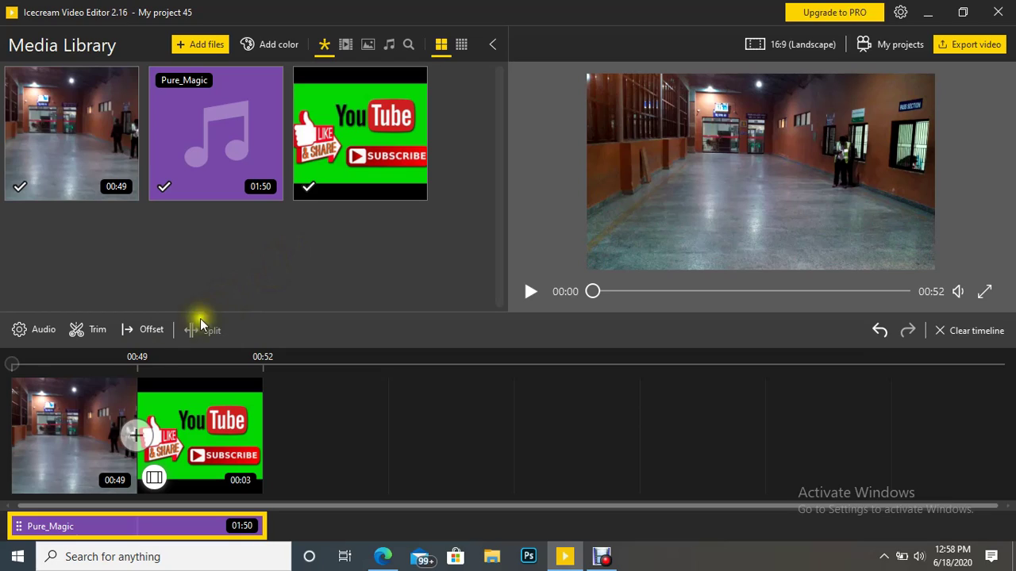
Preview the timeline for several seconds with the system volume raised to hear the video's sound together with the soundtrack.
left_click(87, 401)
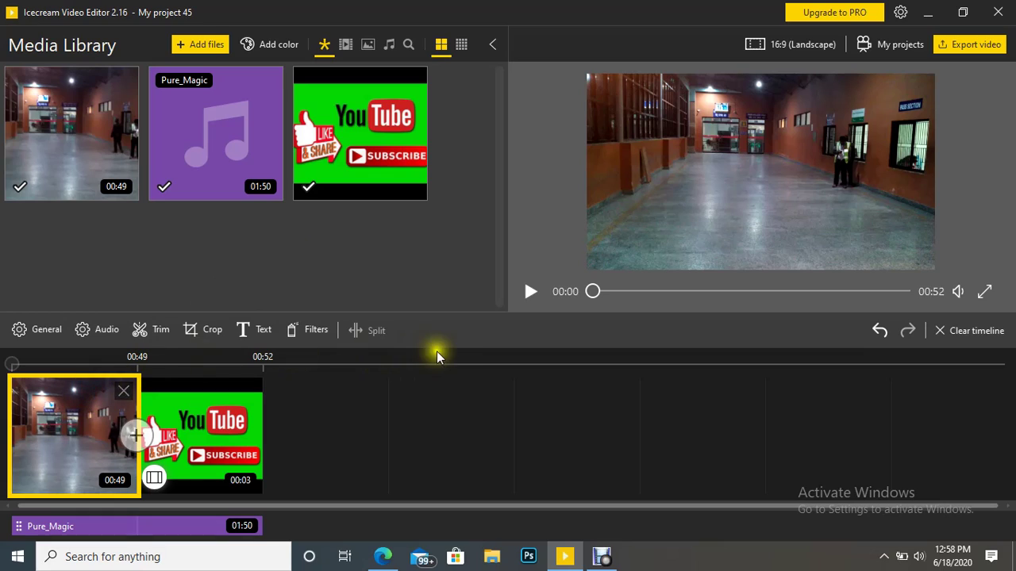
left_click(530, 292)
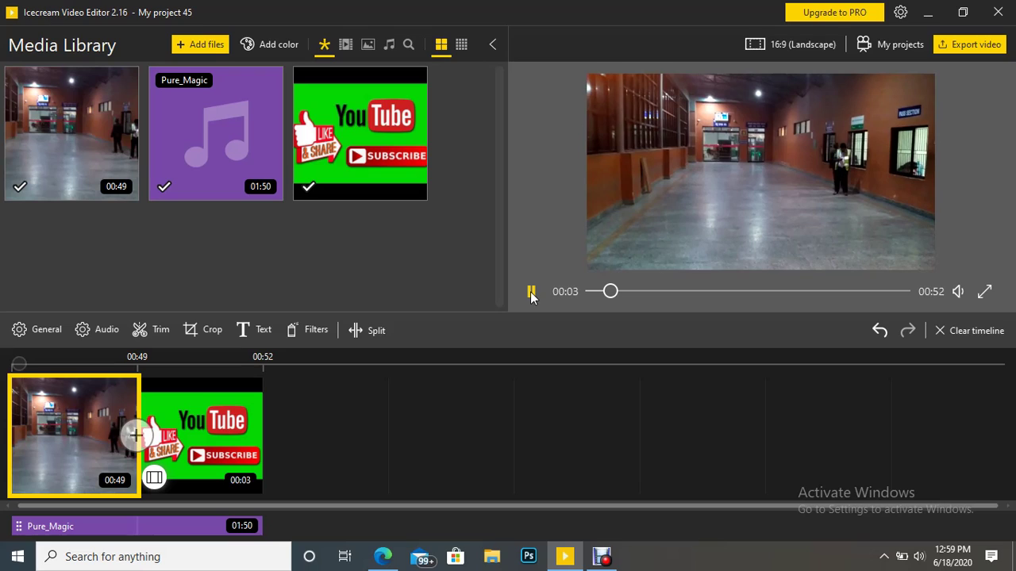
key("XF86AudioRaiseVolume")
key("XF86AudioRaiseVolume")
key("XF86AudioRaiseVolume")
key("XF86AudioRaiseVolume")
key("XF86AudioRaiseVolume")
key("XF86AudioRaiseVolume")
key("XF86AudioRaiseVolume")
key("XF86AudioRaiseVolume")
key("XF86AudioRaiseVolume")
key("XF86AudioRaiseVolume")
key("XF86AudioRaiseVolume")
key("XF86AudioRaiseVolume")
key("XF86AudioRaiseVolume")
key("XF86AudioRaiseVolume")
key("XF86AudioRaiseVolume")
key("XF86AudioRaiseVolume")
key("XF86AudioRaiseVolume")
key("XF86AudioRaiseVolume")
key("XF86AudioRaiseVolume")
key("XF86AudioRaiseVolume")
key("XF86AudioRaiseVolume")
key("XF86AudioRaiseVolume")
key("XF86AudioRaiseVolume")
key("XF86AudioRaiseVolume")
key("XF86AudioRaiseVolume")
key("XF86AudioRaiseVolume")
key("XF86AudioRaiseVolume")
key("XF86AudioRaiseVolume")
key("XF86AudioRaiseVolume")
key("XF86AudioRaiseVolume")
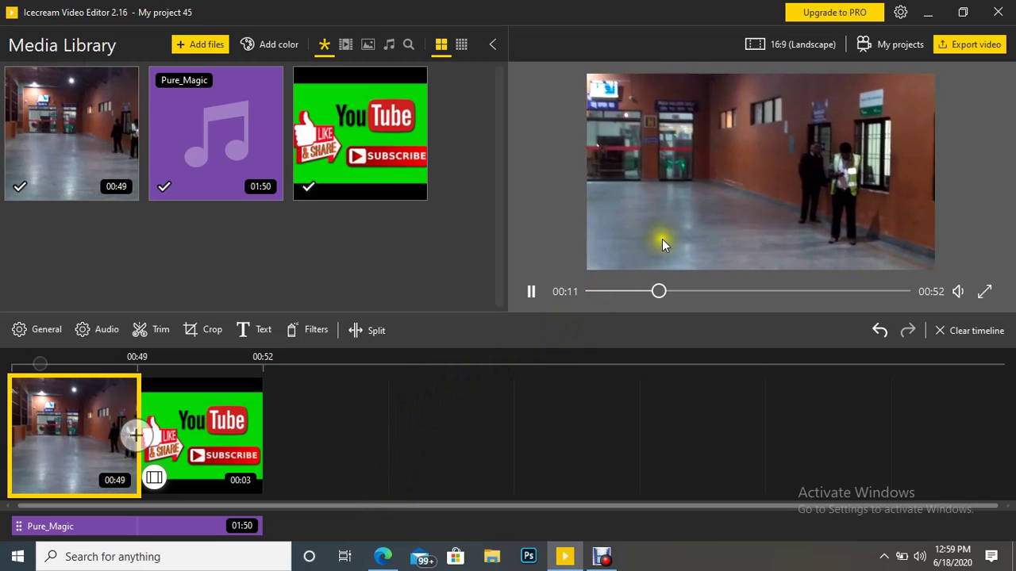
left_click(530, 290)
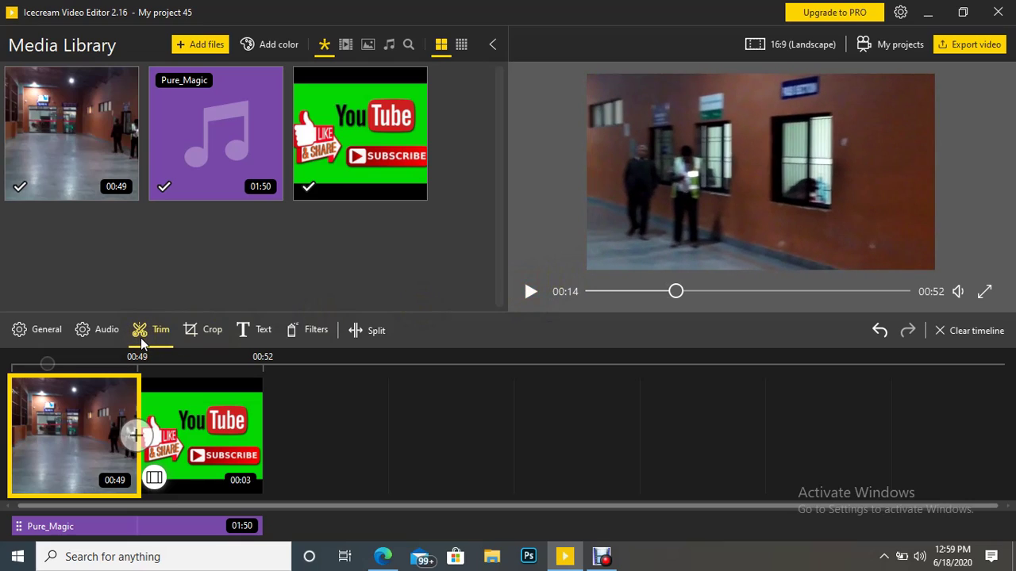
Disable keeping the original audio for the airport video clip and apply the audio settings.
left_click(101, 330)
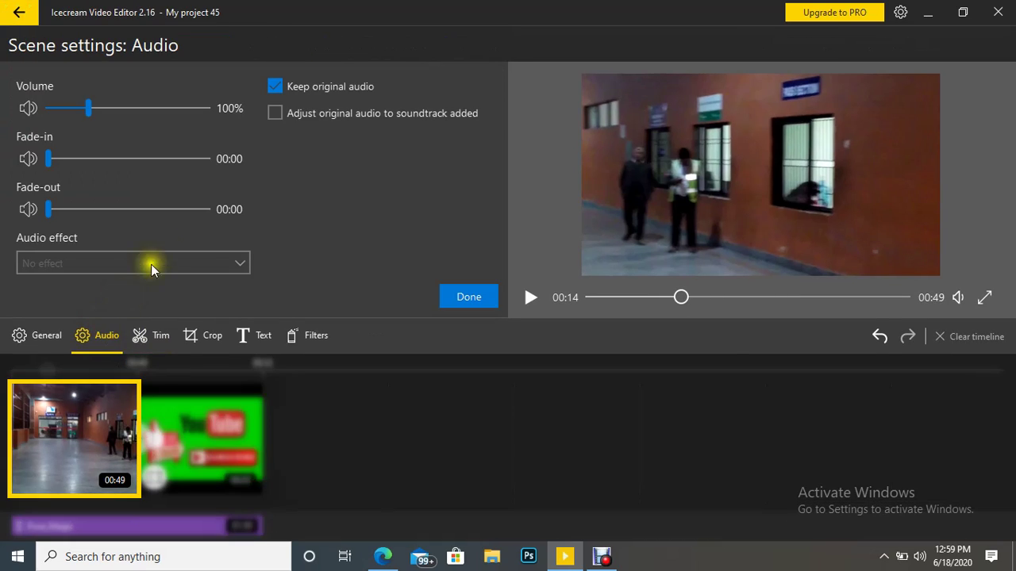
left_click(276, 87)
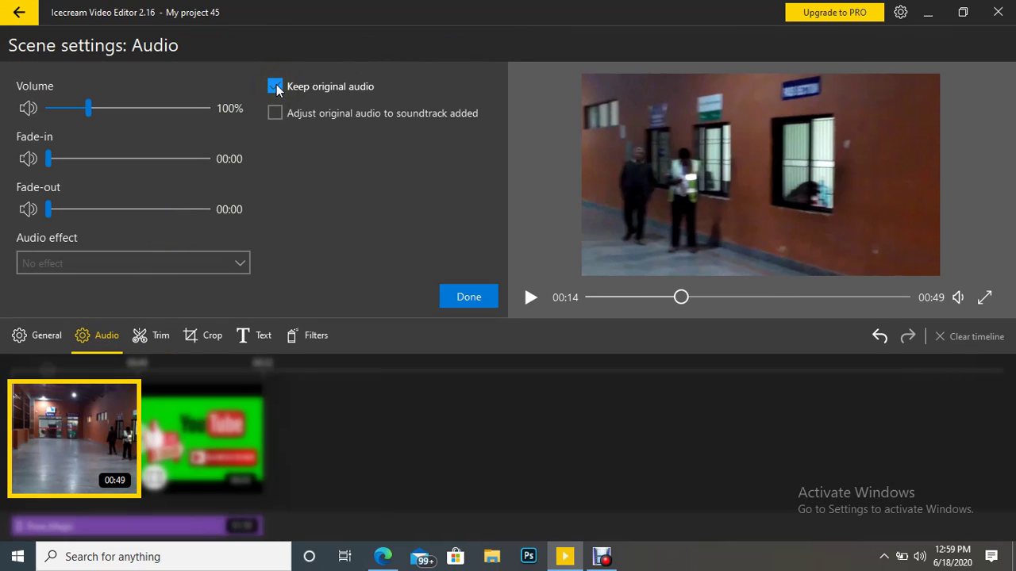
left_click(276, 86)
left_click(476, 294)
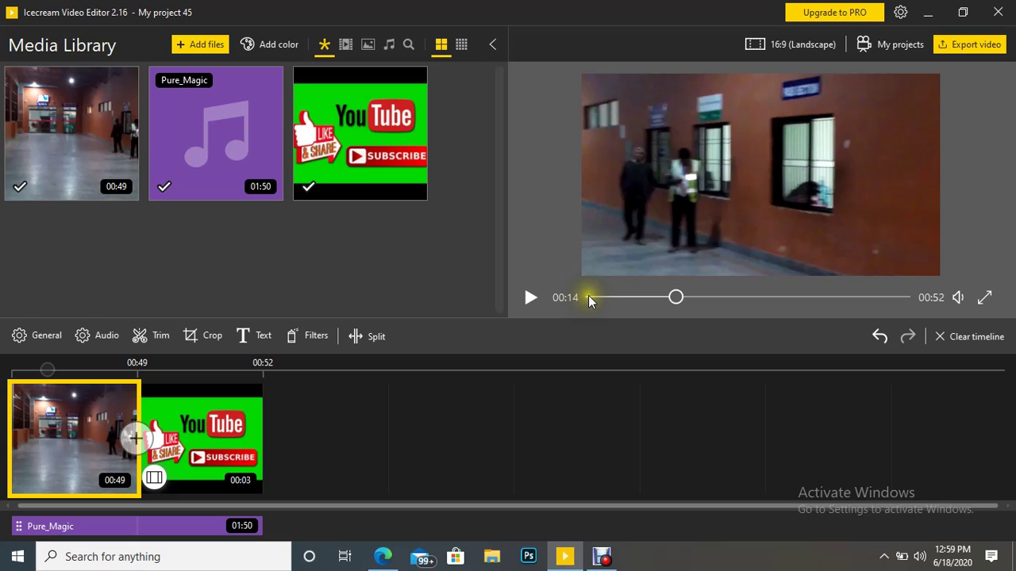
Preview the timeline from the beginning for a few seconds to check the audio.
left_click(588, 297)
left_click(531, 297)
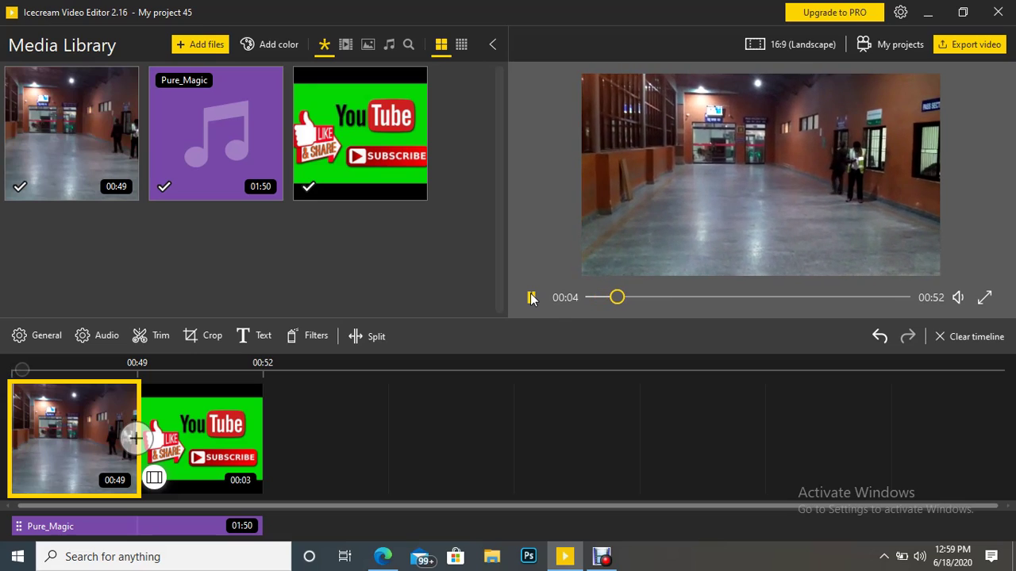
left_click(531, 298)
mouse_move(213, 459)
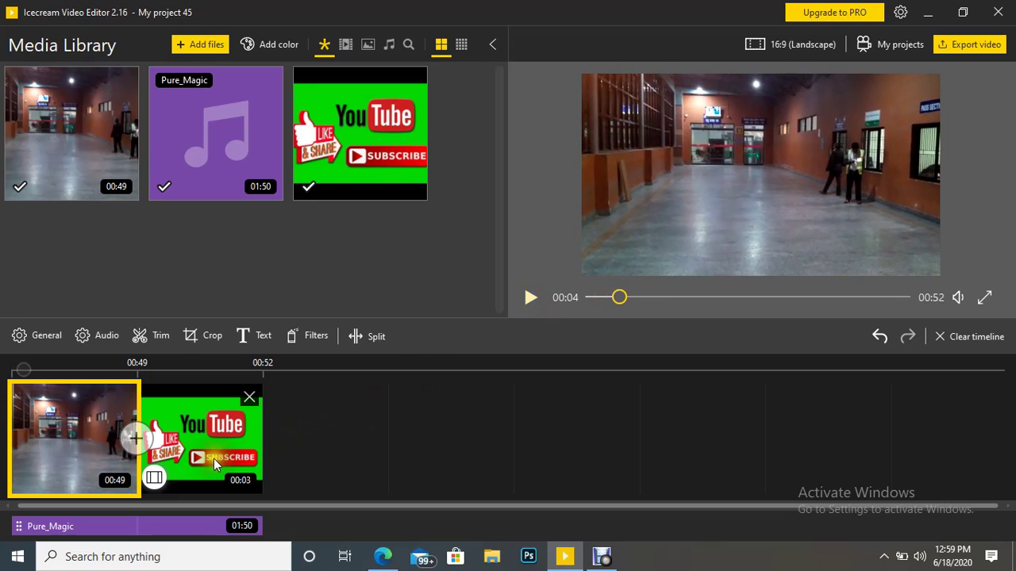
left_click(141, 529)
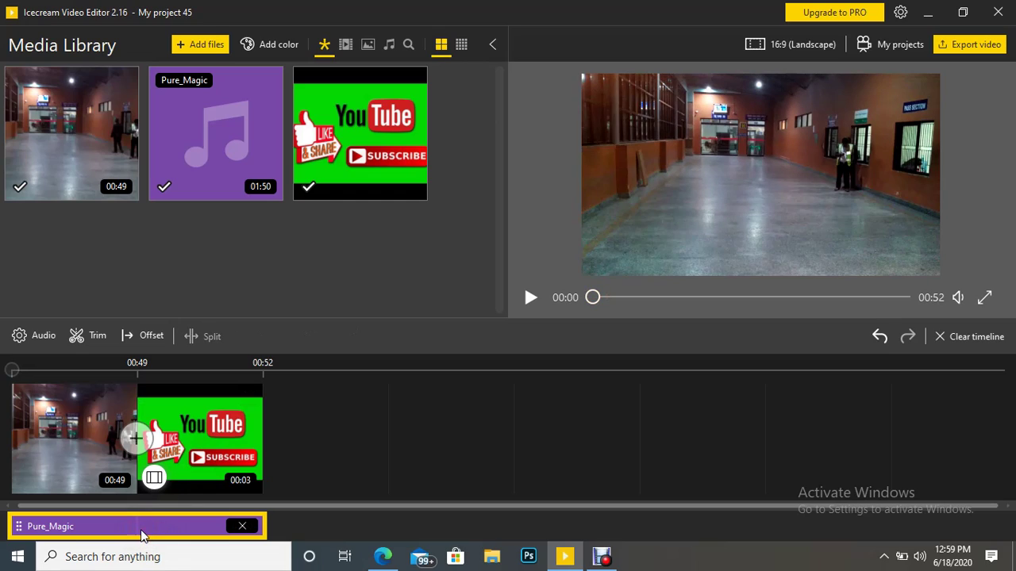
left_click(95, 431)
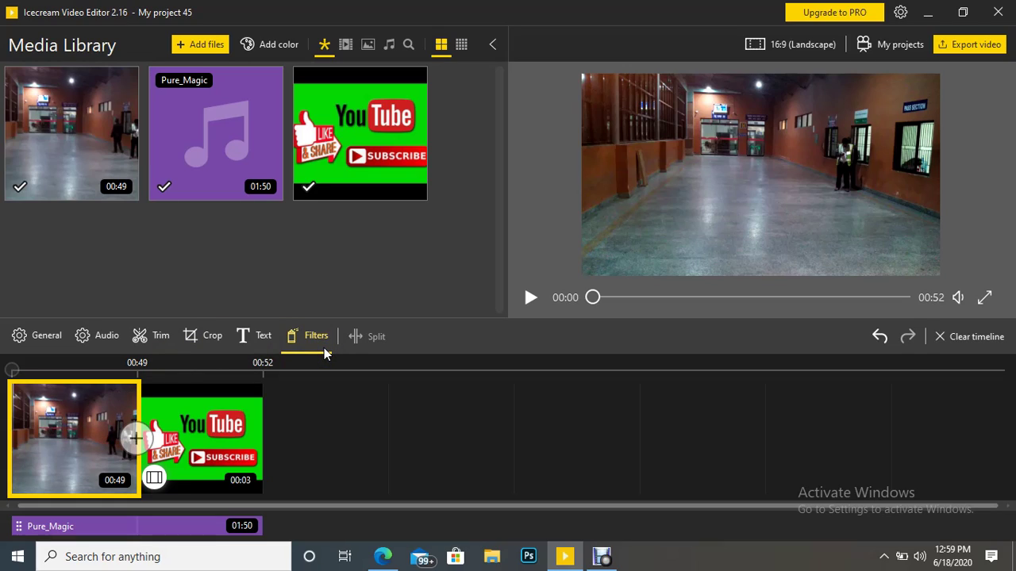
mouse_move(153, 527)
mouse_move(117, 468)
left_click(907, 203)
Open the list of saved projects.
left_click(903, 47)
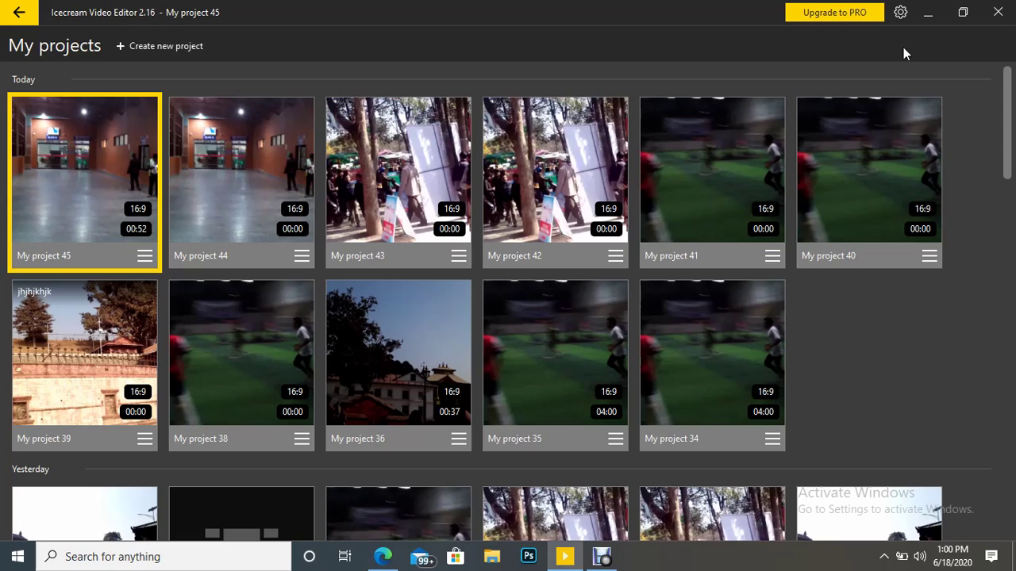